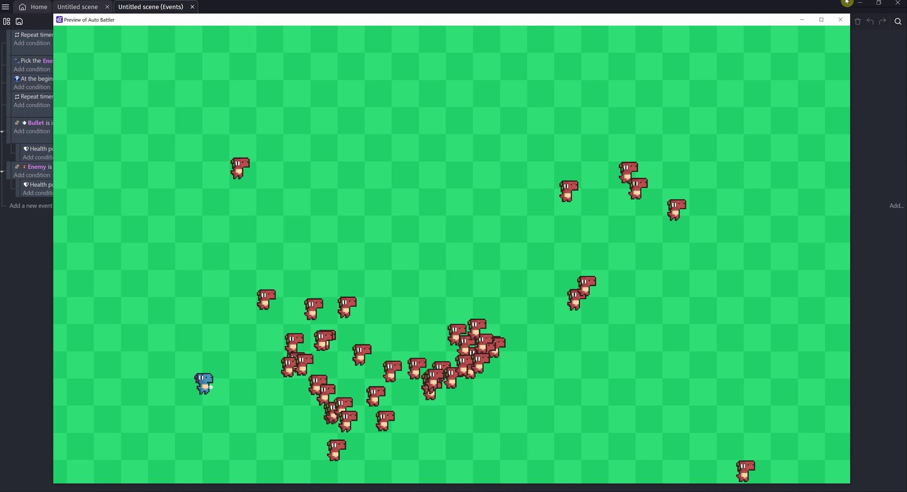
Close the 'Preview of Auto Battler' window to get back to the Events tab
{"action": "left_click", "coordinate": [841, 19]}
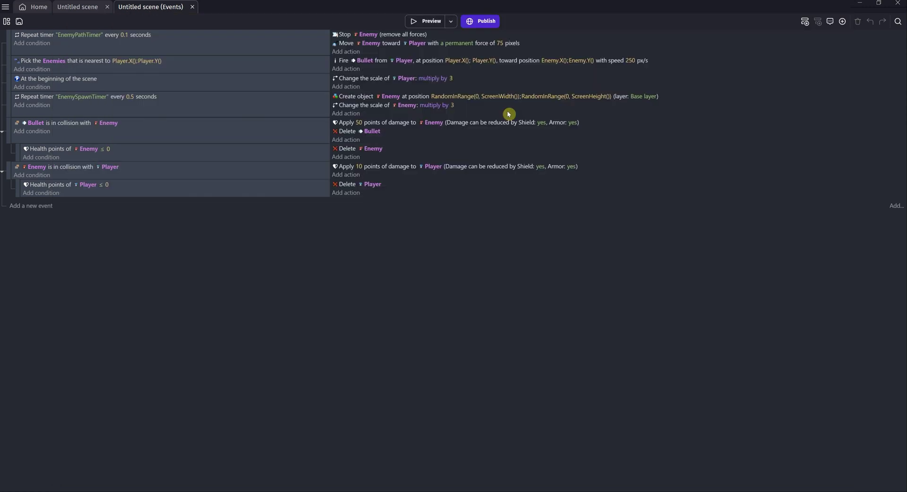
Add a comment event reading 'Collision' at the end of the event sheet
{"action": "right_click", "coordinate": [28, 207]}
{"action": "left_click", "coordinate": [41, 213]}
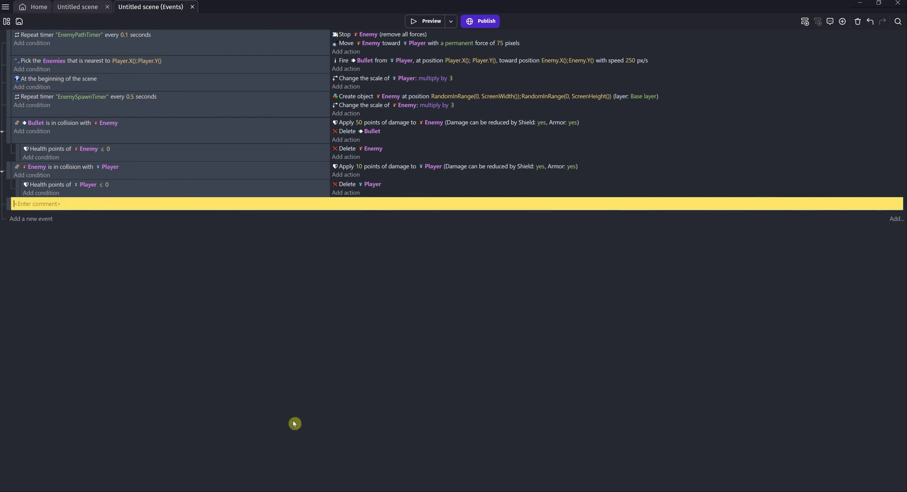
{"action": "type", "text": "Collision"}
{"action": "key", "text": "Return"}
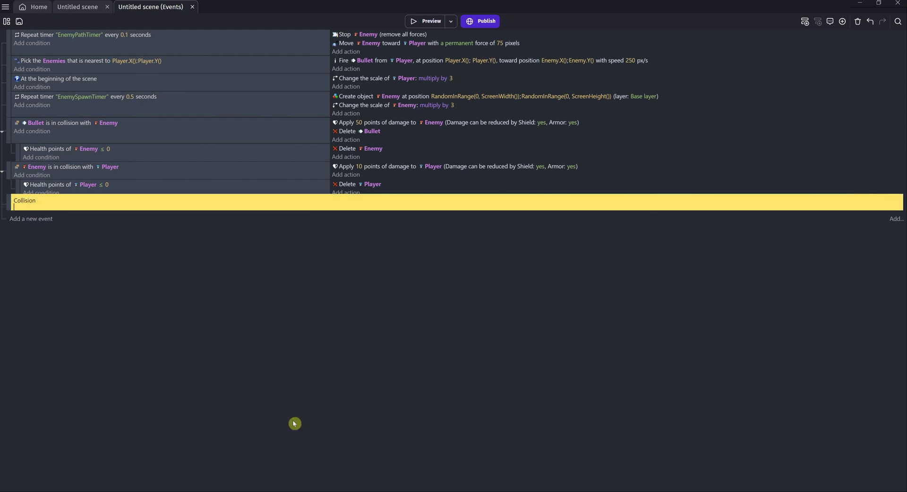
{"action": "left_click", "coordinate": [294, 422]}
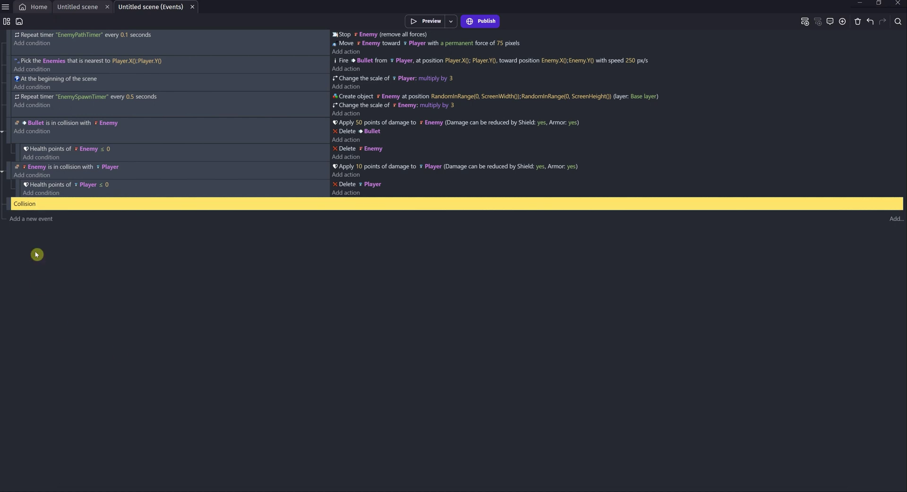
Add an 'Enemy Behavior' comment below it and delete an accidentally added empty event
{"action": "right_click", "coordinate": [35, 221]}
{"action": "left_click", "coordinate": [45, 230]}
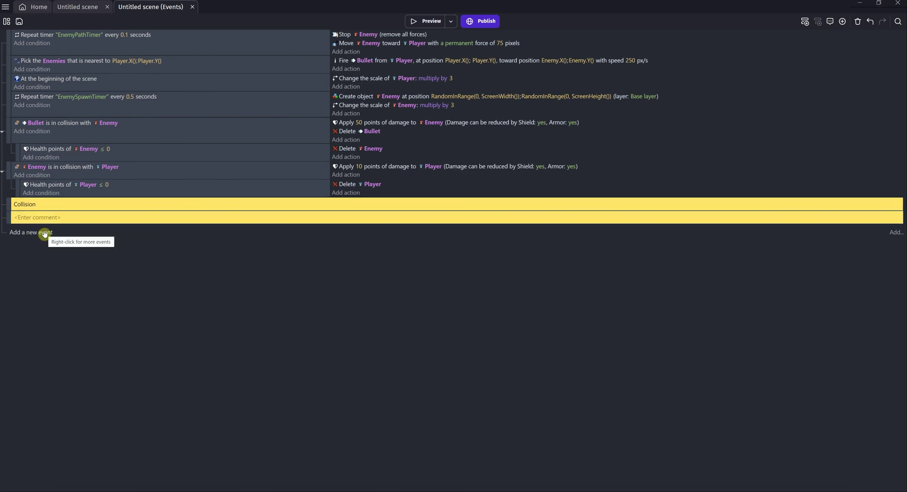
{"action": "type", "text": "Enemy Behavior"}
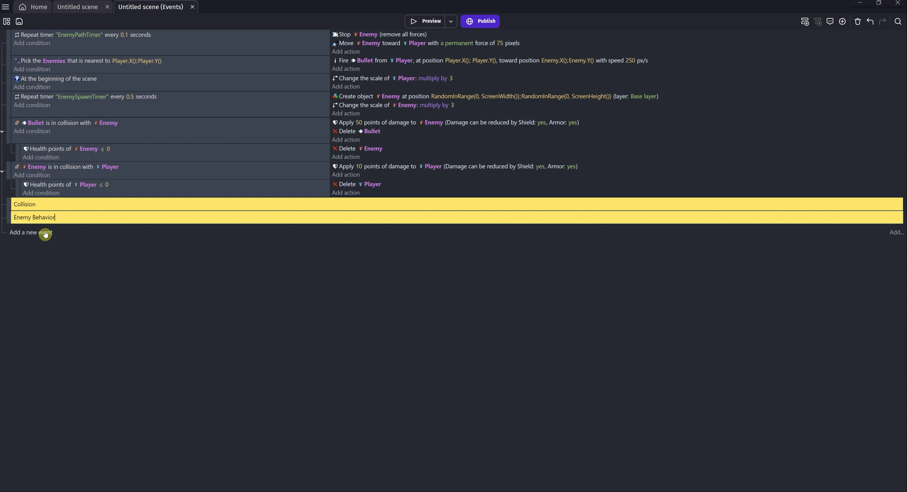
{"action": "left_click", "coordinate": [45, 233]}
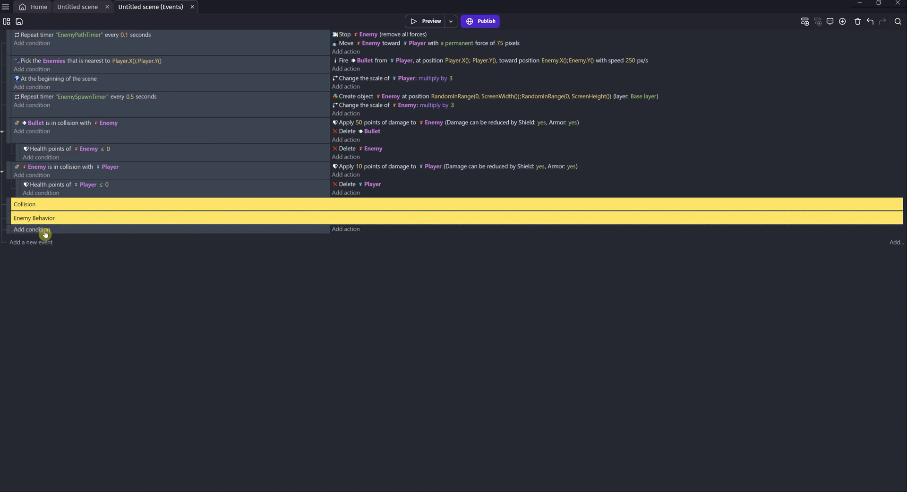
{"action": "left_click", "coordinate": [31, 234]}
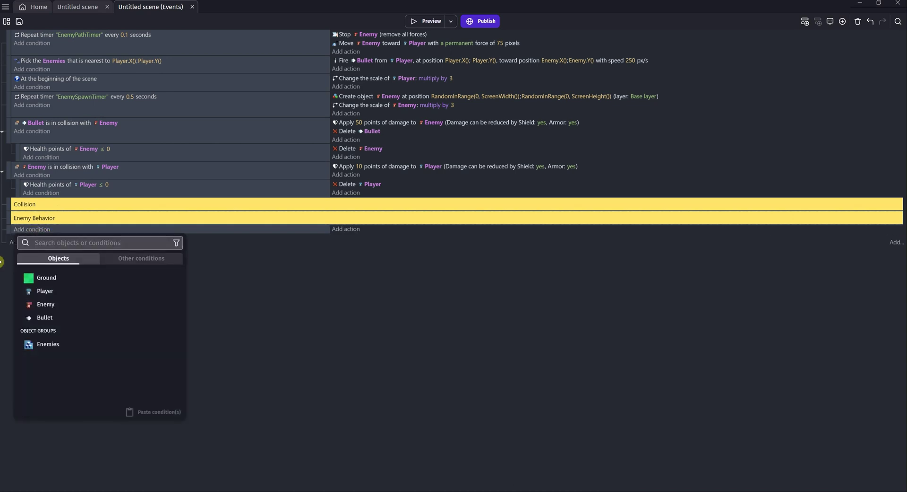
{"action": "left_click", "coordinate": [11, 262]}
{"action": "left_click", "coordinate": [8, 233]}
{"action": "key", "text": "Delete"}
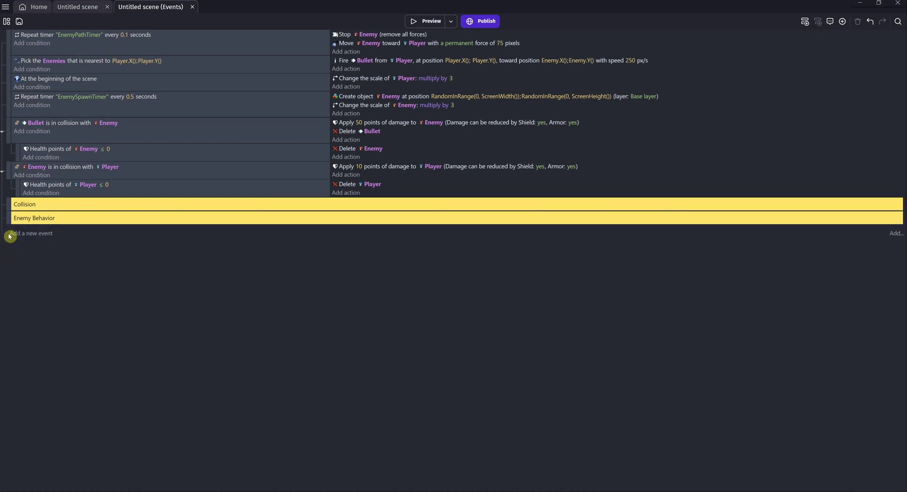
Add a third comment reading 'Player Attack', removing its extra blank line
{"action": "right_click", "coordinate": [29, 239]}
{"action": "left_click", "coordinate": [52, 243]}
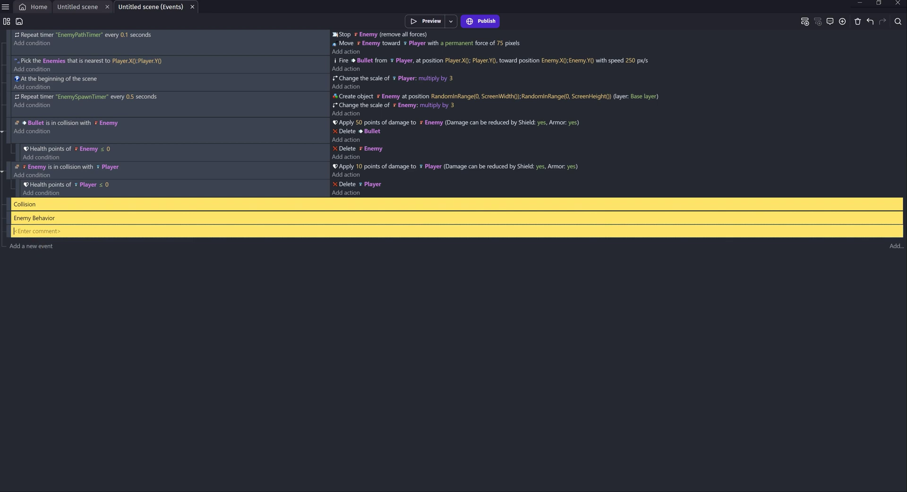
{"action": "type", "text": "Player Attack"}
{"action": "key", "text": "Return"}
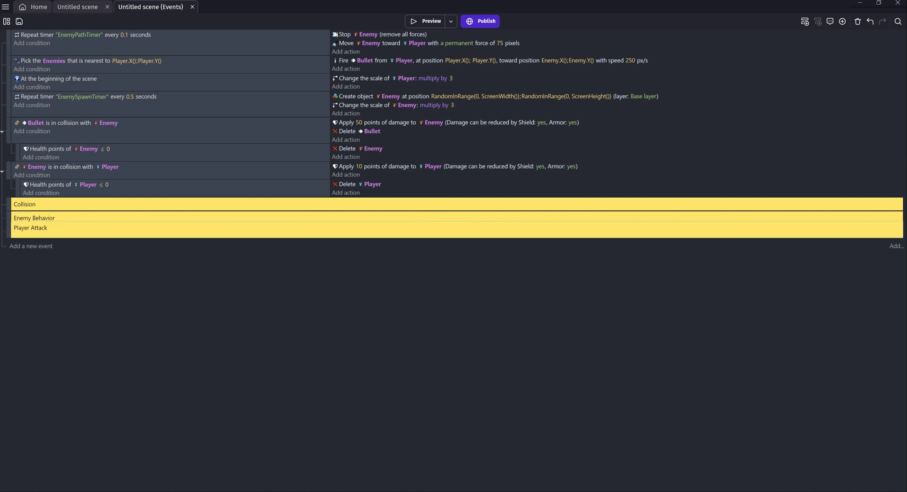
{"action": "key", "text": "BackSpace"}
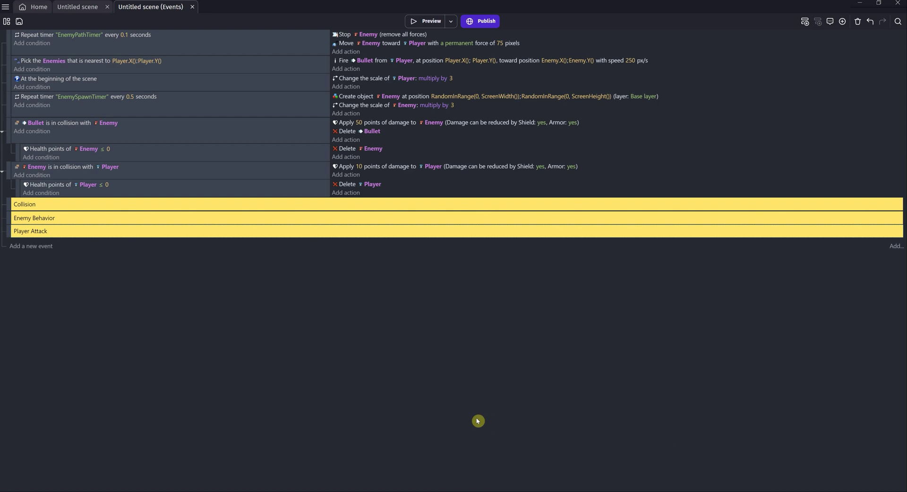
{"action": "left_click", "coordinate": [478, 421]}
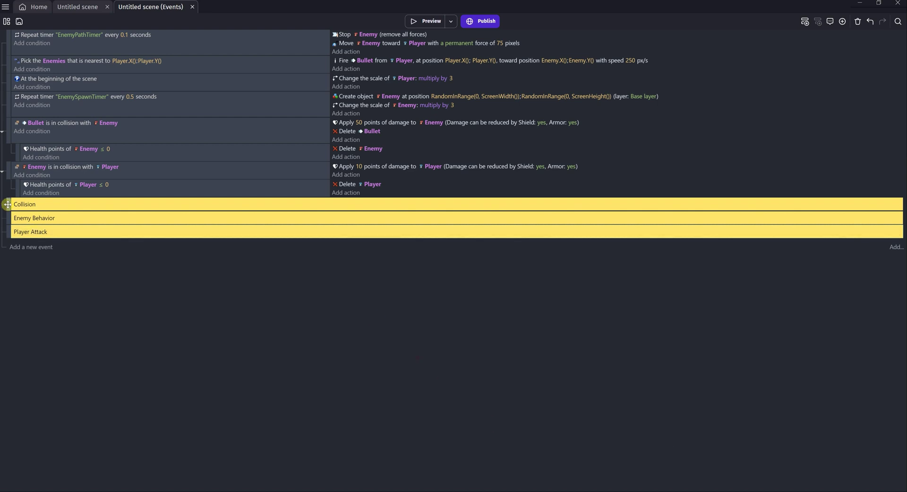
Group timers under Enemy Behavior, collisions under Collision, nearest-enemy firing under Player Attack; add an empty event
{"action": "left_click_drag", "start_coordinate": [6, 204], "coordinate": [12, 114]}
{"action": "left_click_drag", "start_coordinate": [8, 220], "coordinate": [12, 96]}
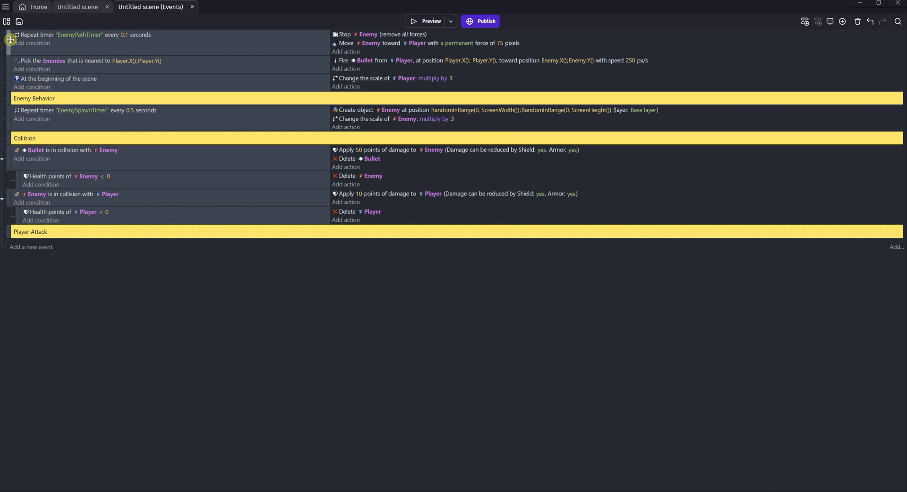
{"action": "left_click_drag", "start_coordinate": [13, 45], "coordinate": [10, 97]}
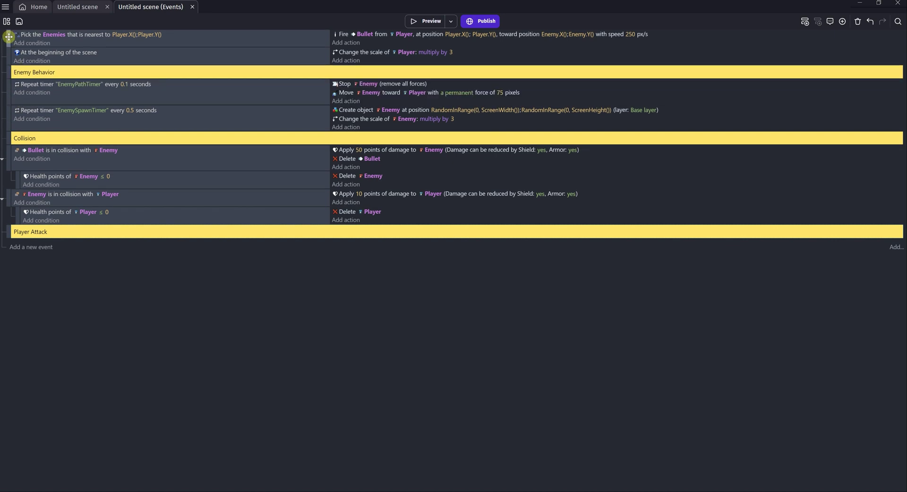
{"action": "left_click_drag", "start_coordinate": [9, 37], "coordinate": [8, 238]}
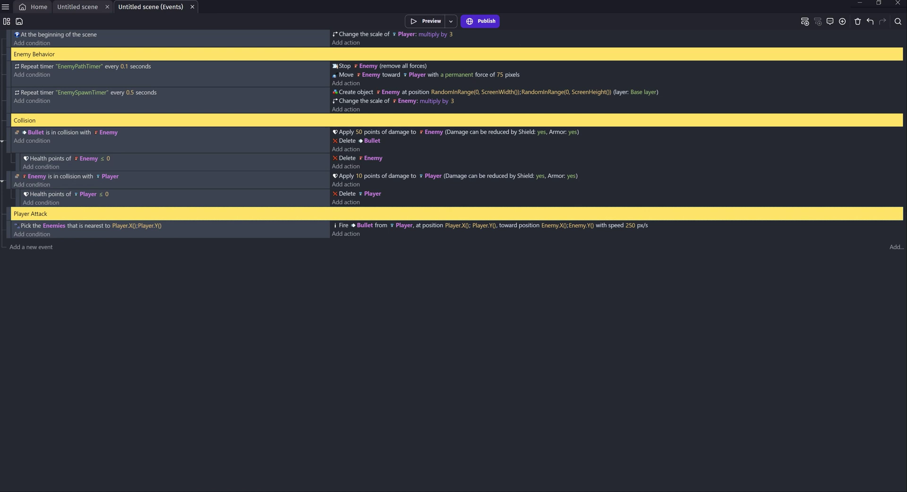
{"action": "left_click", "coordinate": [25, 250]}
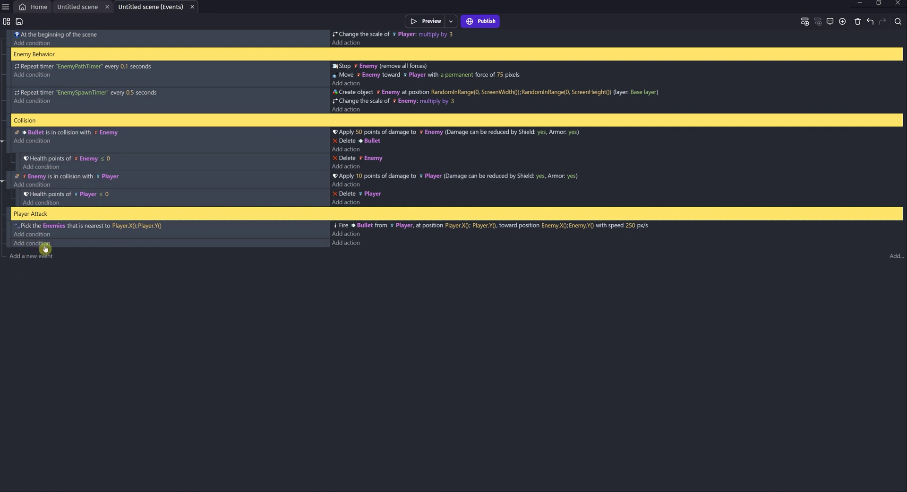
Give the new Player Attack event the condition 'Player has just fired'
{"action": "left_click", "coordinate": [45, 244]}
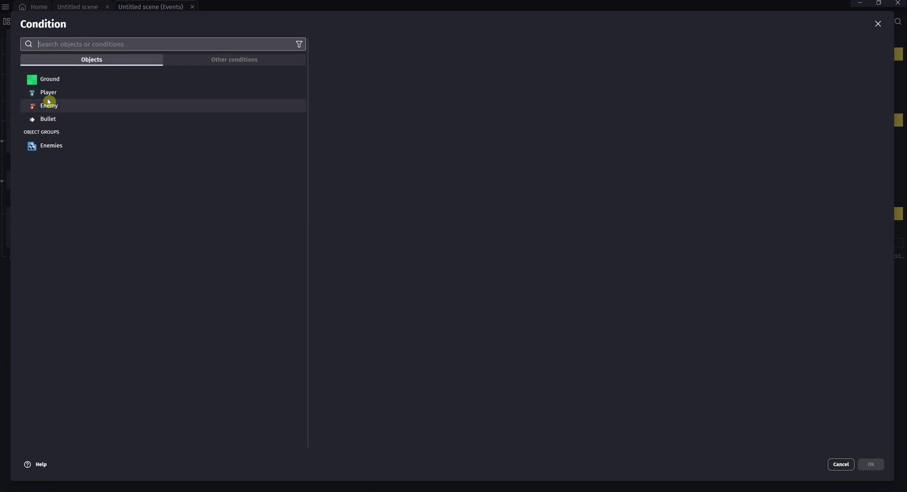
{"action": "left_click", "coordinate": [48, 93]}
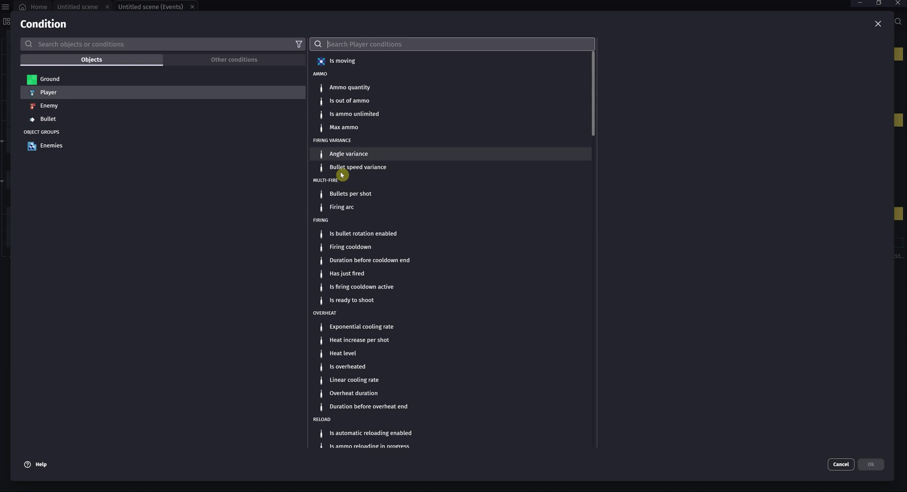
{"action": "left_click", "coordinate": [349, 273]}
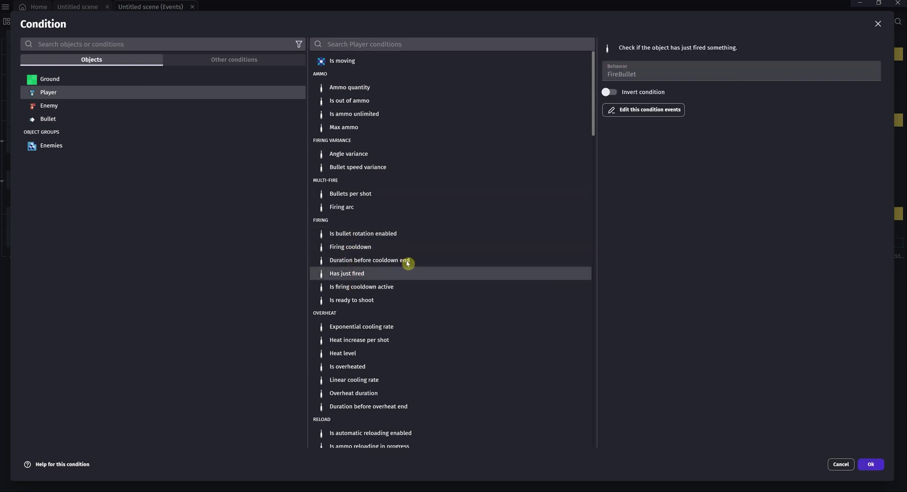
{"action": "left_click", "coordinate": [860, 463]}
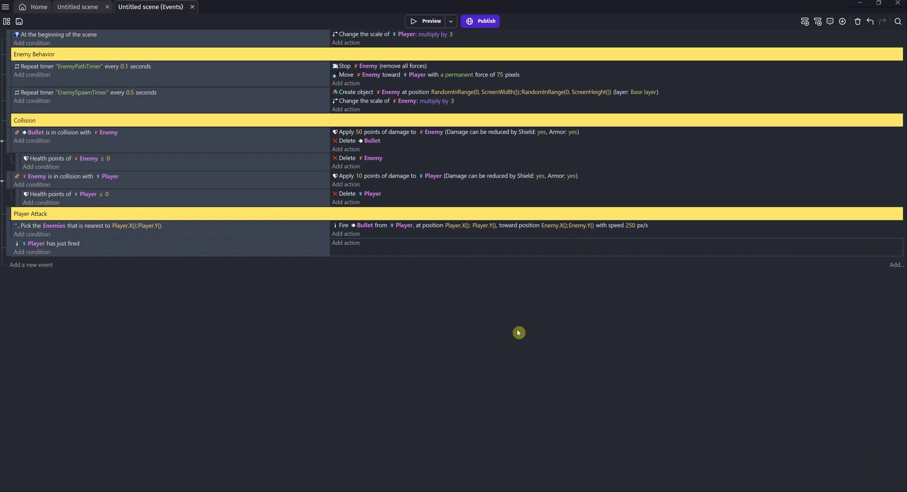
Add a 'Play a sound' action and launch Jfxr to create its audio file
{"action": "left_click", "coordinate": [343, 244]}
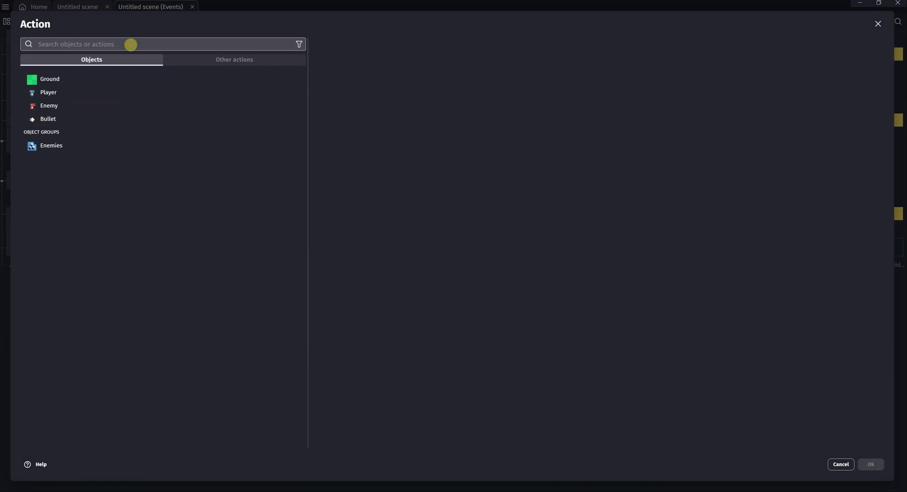
{"action": "type", "text": "play a sound"}
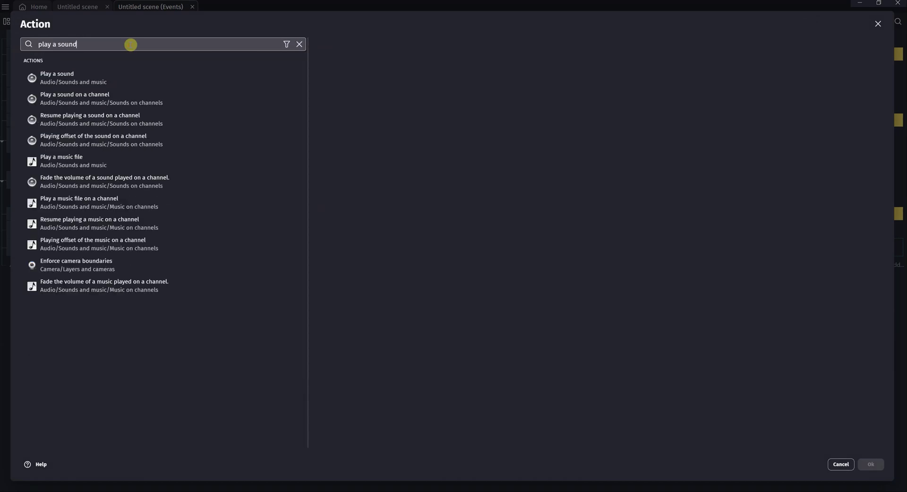
{"action": "left_click", "coordinate": [134, 74]}
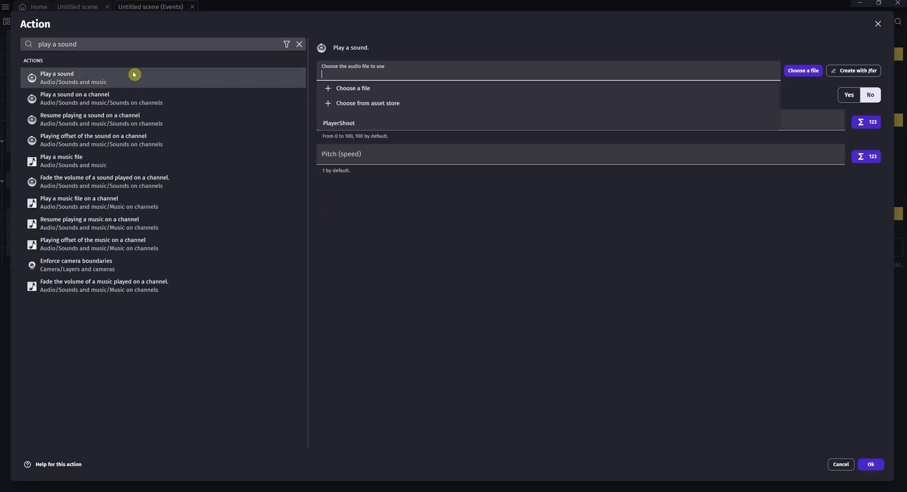
{"action": "left_click", "coordinate": [844, 72]}
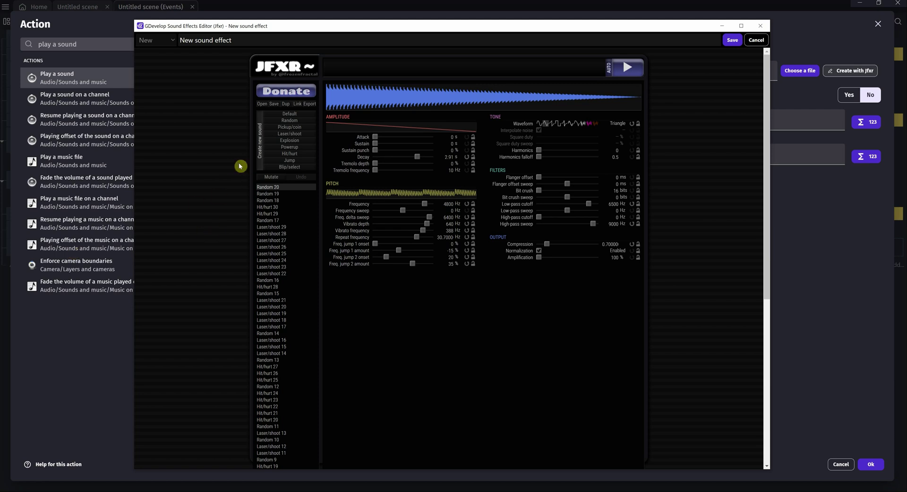
Generate random Laser/shoot sounds in Jfxr repeatedly until settling on one
{"action": "left_click", "coordinate": [293, 133]}
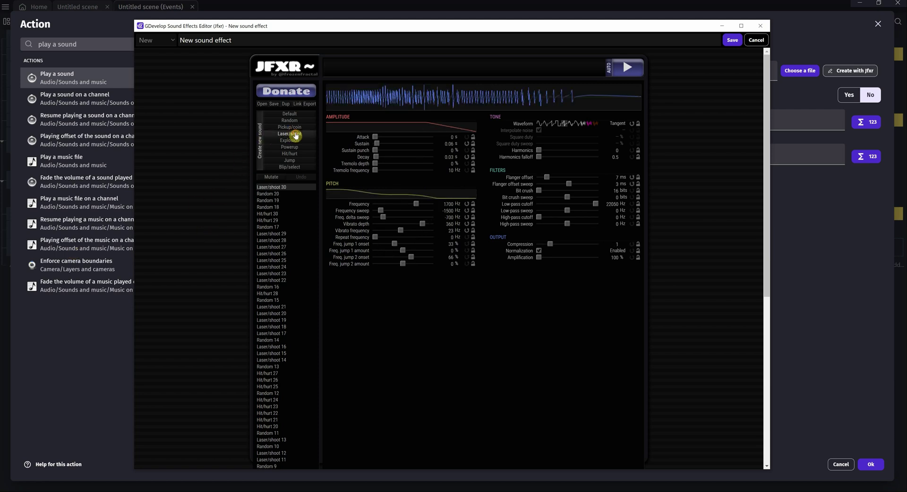
{"action": "left_click", "coordinate": [296, 135]}
{"action": "left_click", "coordinate": [296, 135]}
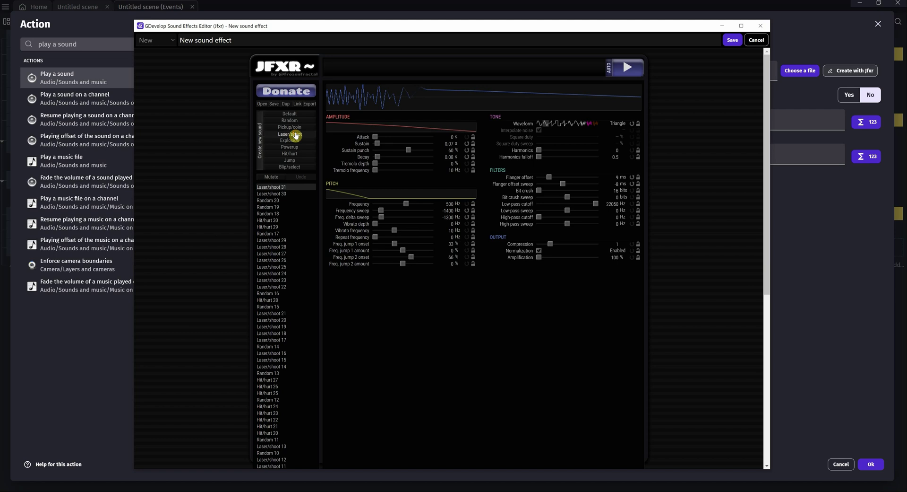
{"action": "left_click", "coordinate": [296, 135]}
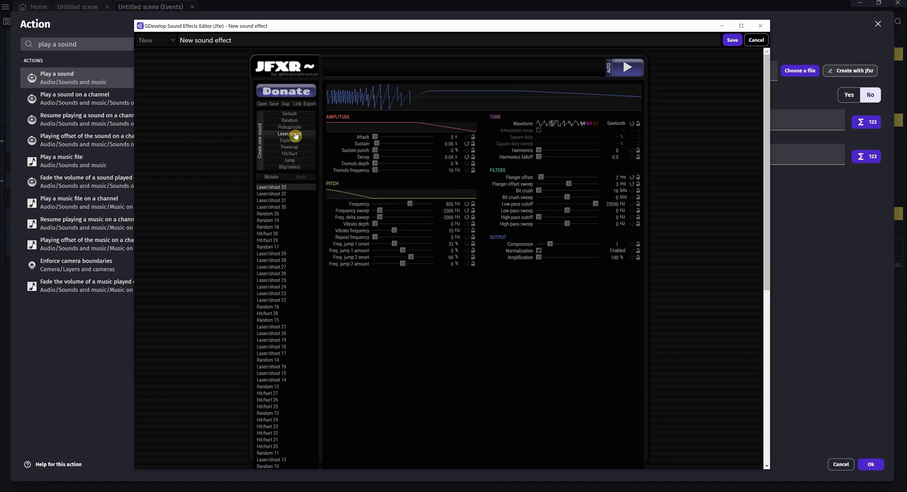
{"action": "left_click", "coordinate": [296, 136]}
{"action": "left_click", "coordinate": [296, 135]}
{"action": "left_click", "coordinate": [296, 135]}
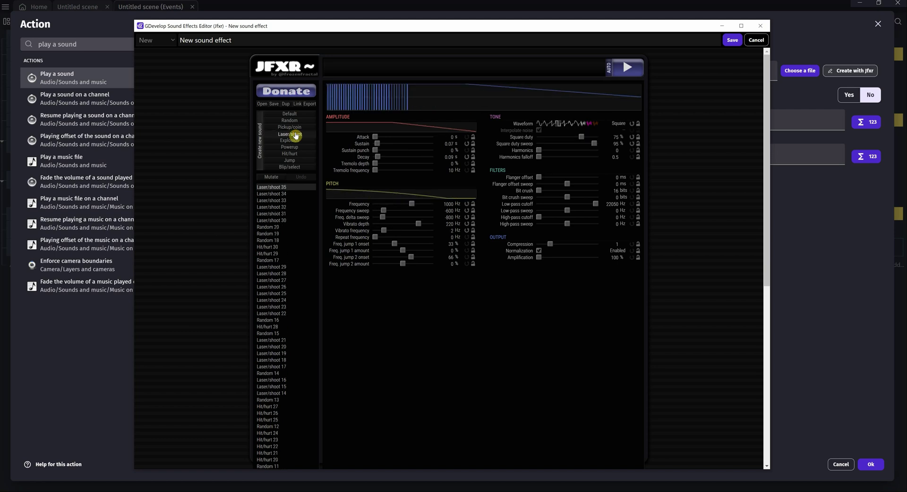
{"action": "left_click", "coordinate": [296, 135]}
{"action": "left_click", "coordinate": [295, 135]}
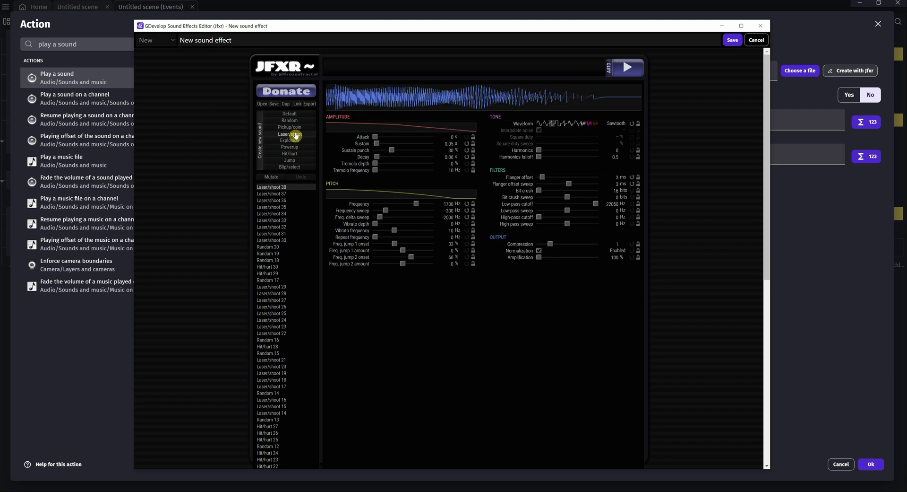
{"action": "left_click", "coordinate": [296, 136]}
{"action": "left_click", "coordinate": [296, 136]}
{"action": "left_click", "coordinate": [296, 135]}
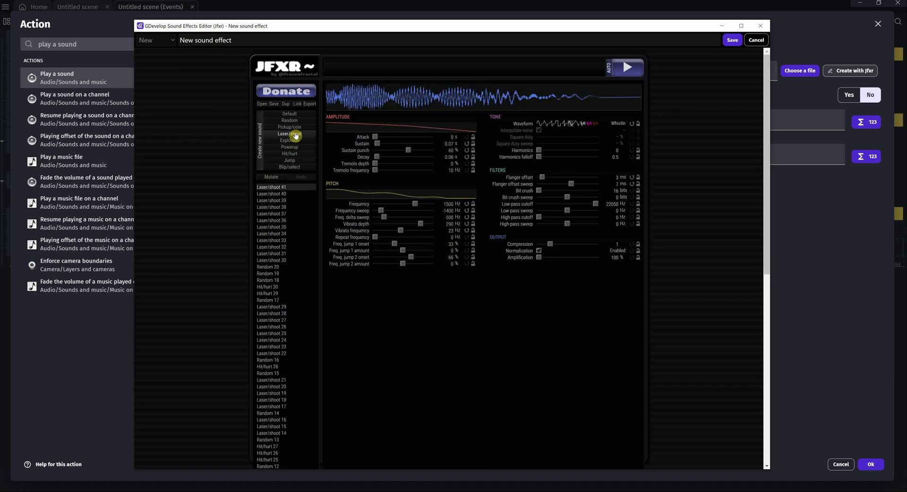
{"action": "left_click", "coordinate": [296, 135]}
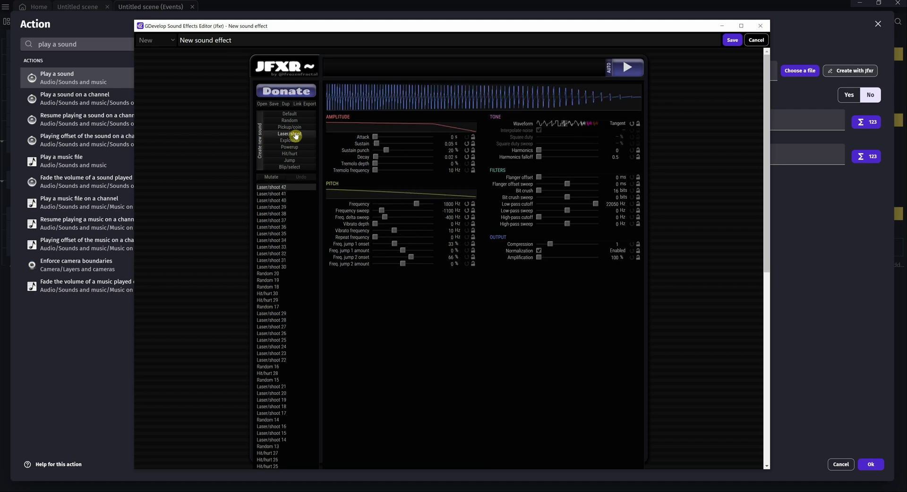
{"action": "left_click", "coordinate": [296, 135]}
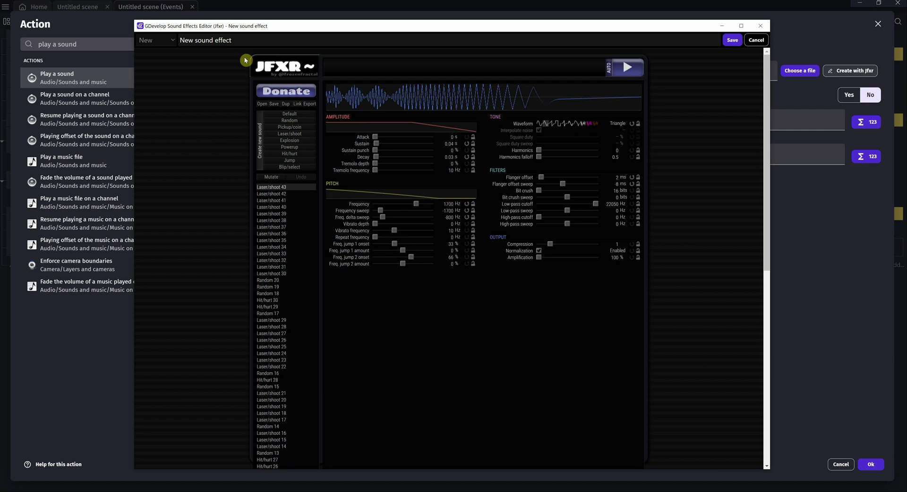
Name the sound PlayerShoot and save it as the action's audio file
{"action": "left_click", "coordinate": [239, 39]}
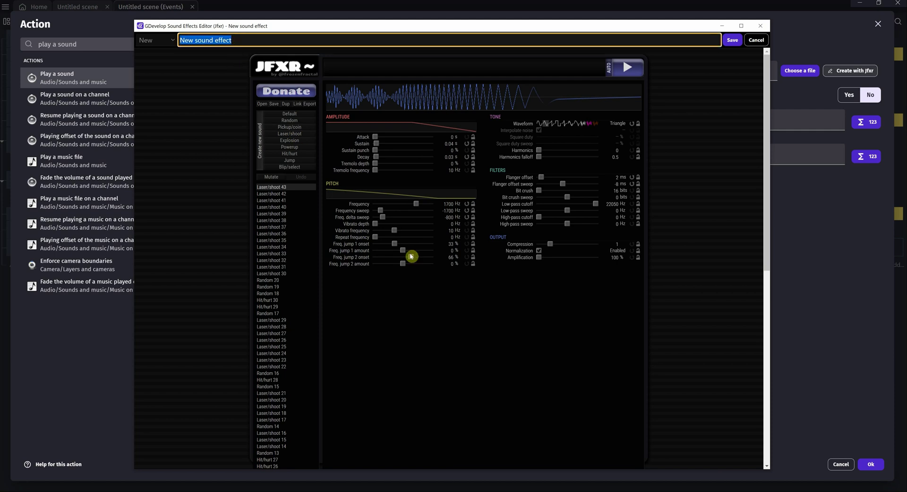
{"action": "type", "text": "PlayerShoot"}
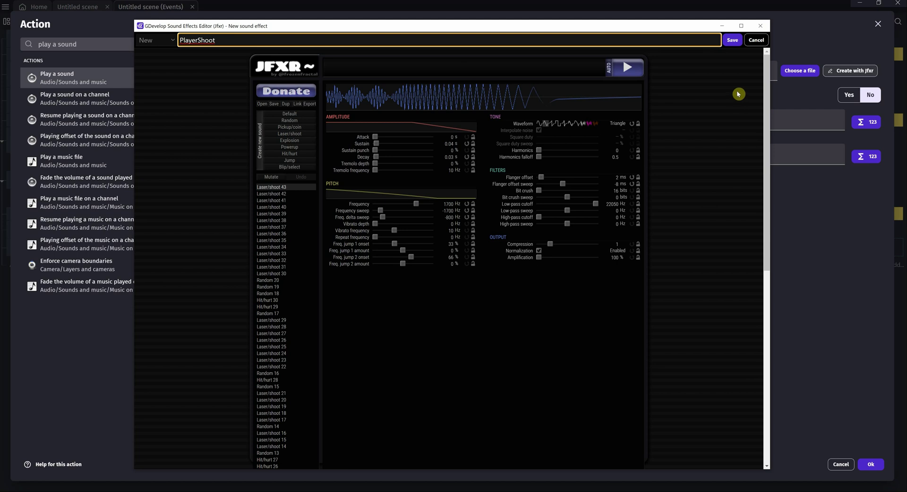
{"action": "left_click", "coordinate": [734, 40]}
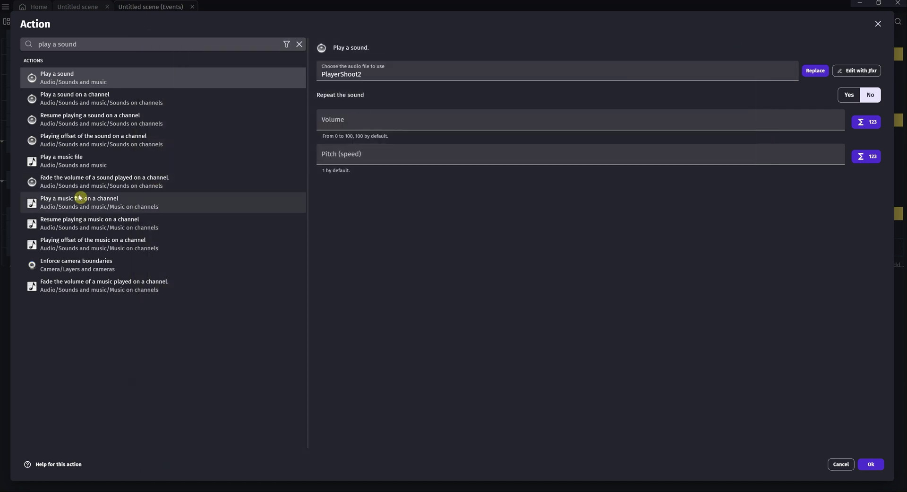
Set volume 50 and pitch RandomFloatInRange(0.1, 1), then confirm the play-sound action
{"action": "left_click", "coordinate": [405, 119]}
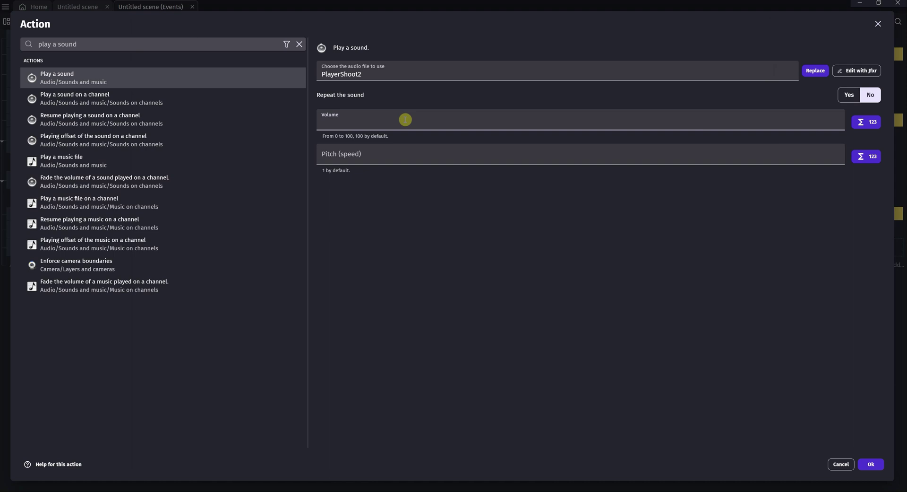
{"action": "left_click", "coordinate": [430, 159]}
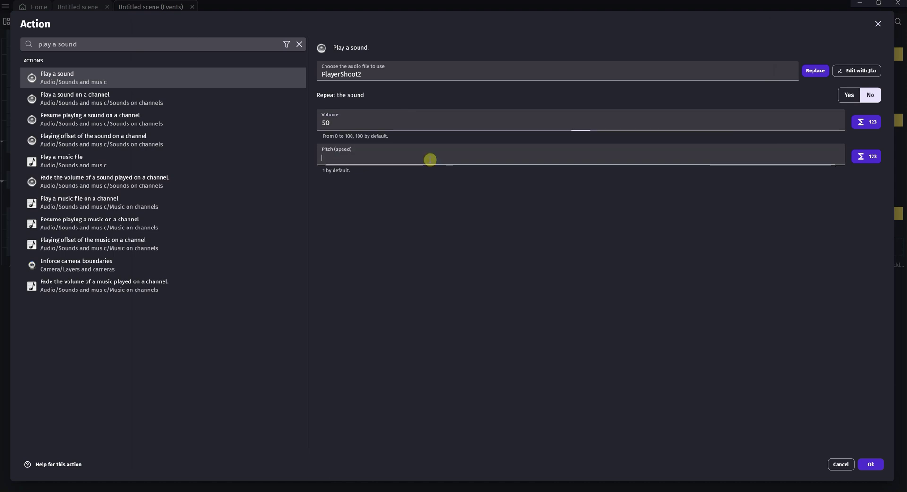
{"action": "type", "text": "Random"}
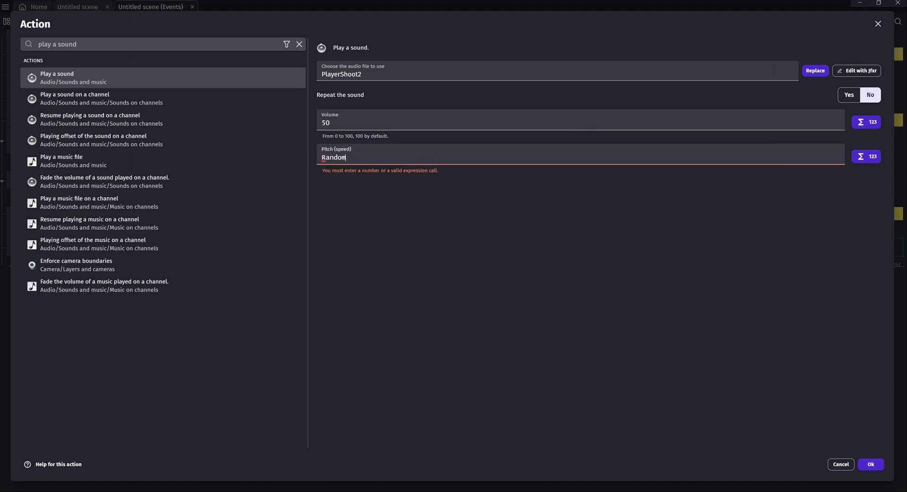
{"action": "type", "text": "FloatInRange("}
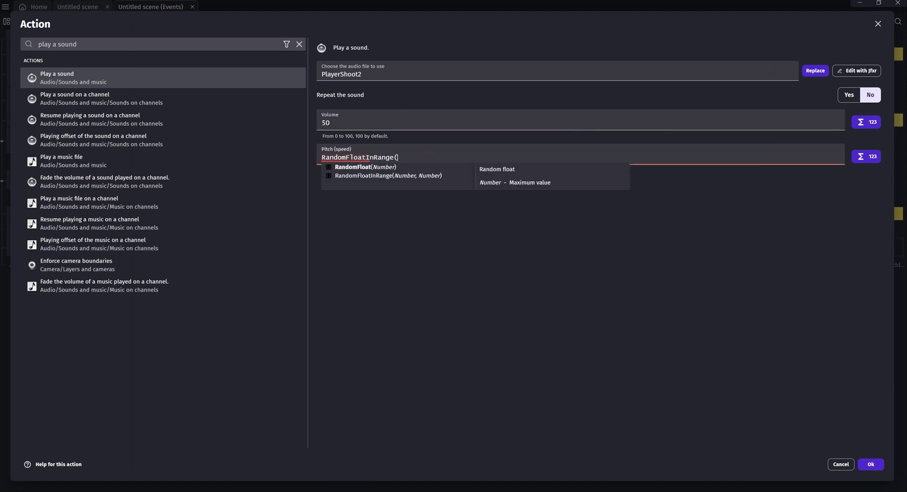
{"action": "type", "text": ")"}
{"action": "key", "text": "Left"}
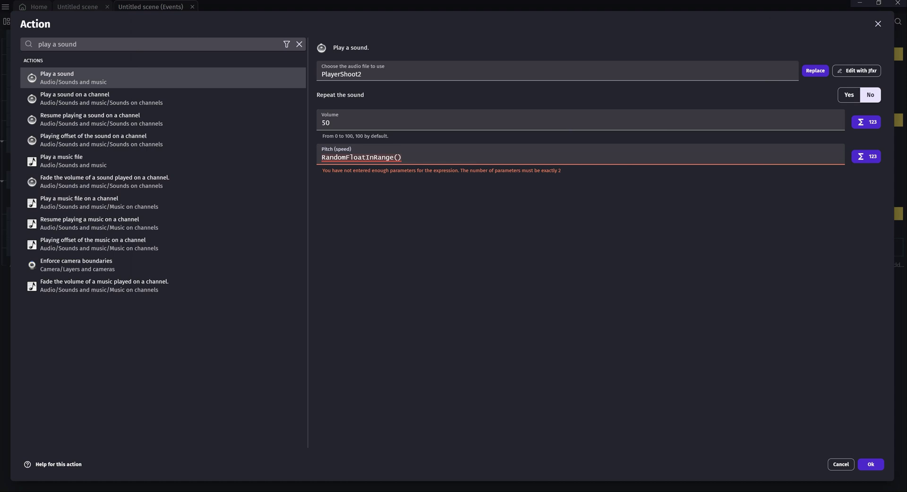
{"action": "type", "text": "0.1, 1"}
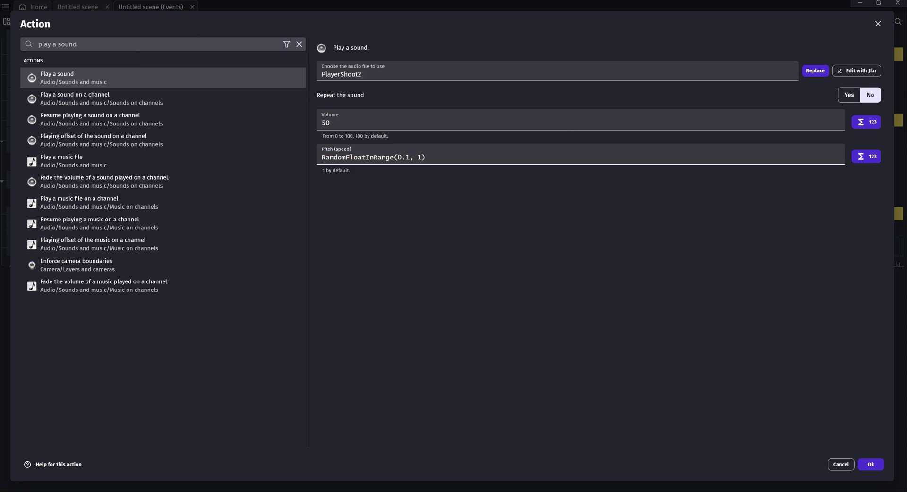
{"action": "left_click", "coordinate": [870, 464]}
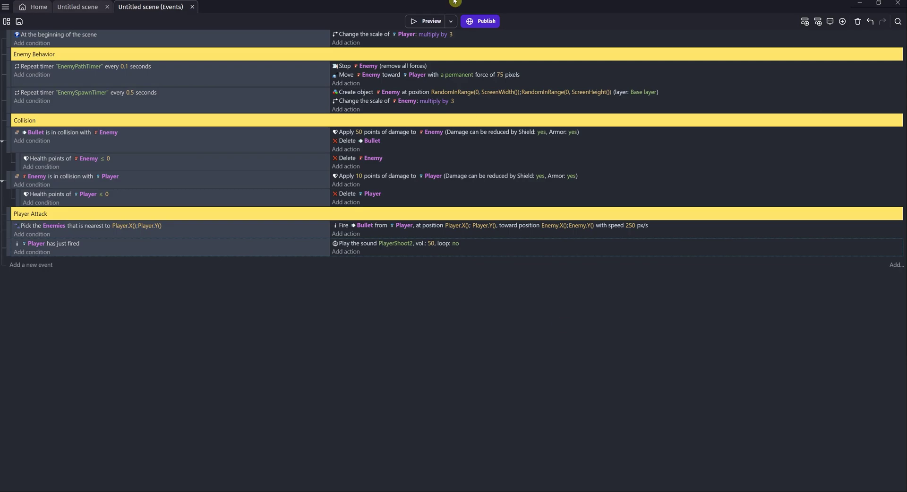